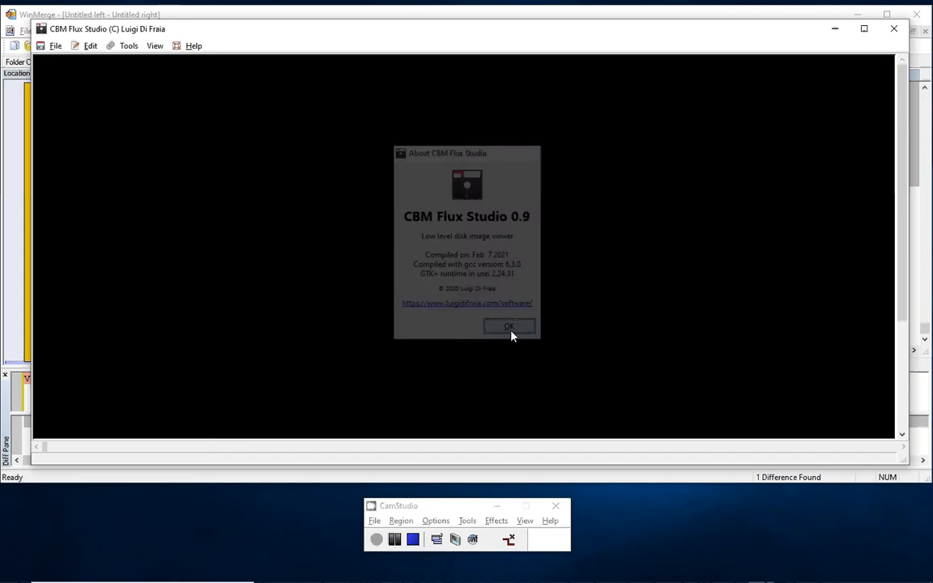
- Open the disk image california_games_s1.nib from the test folder
{"action": "left_click", "coordinate": [57, 46]}
{"action": "left_click", "coordinate": [63, 61]}
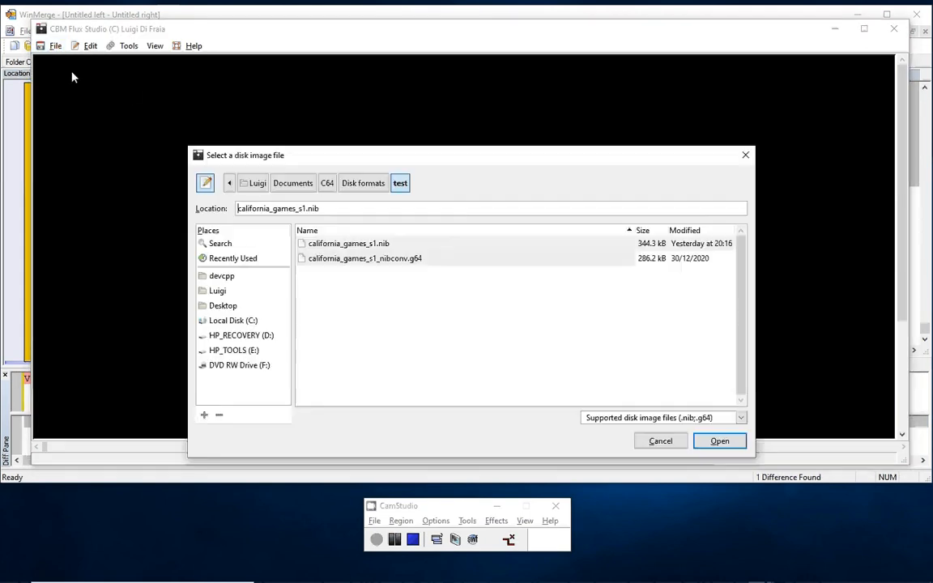
{"action": "left_click", "coordinate": [387, 247]}
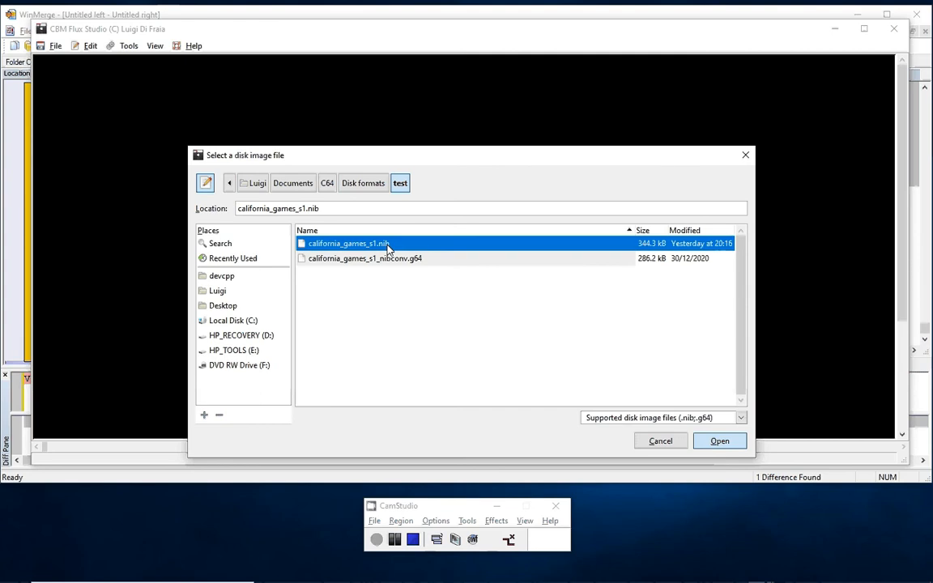
{"action": "double_click", "coordinate": [387, 246]}
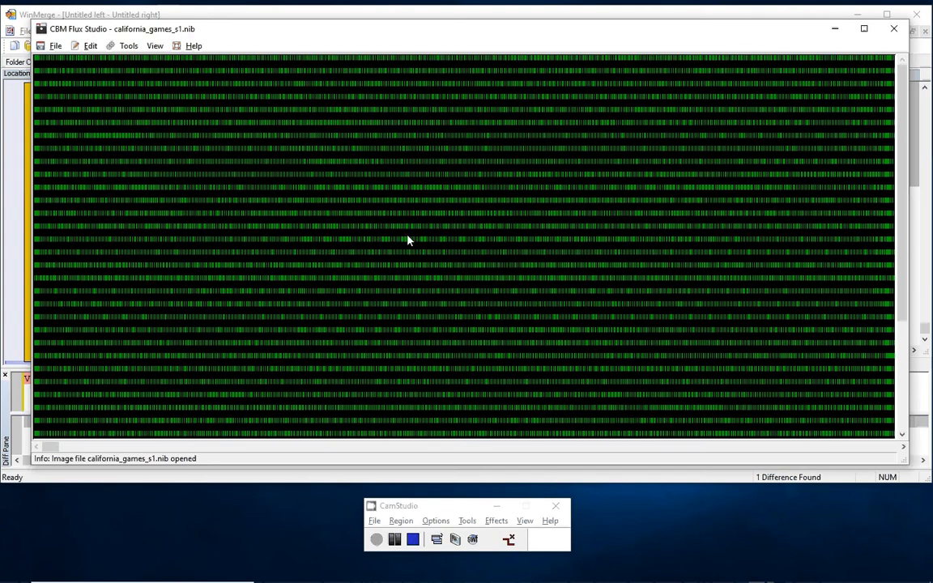
- Examine the unaligned track data along its full length, highlighting individual tracks to compare where they end
{"action": "mouse_move", "coordinate": [396, 222]}
{"action": "left_click_drag", "start_coordinate": [52, 451], "coordinate": [54, 451]}
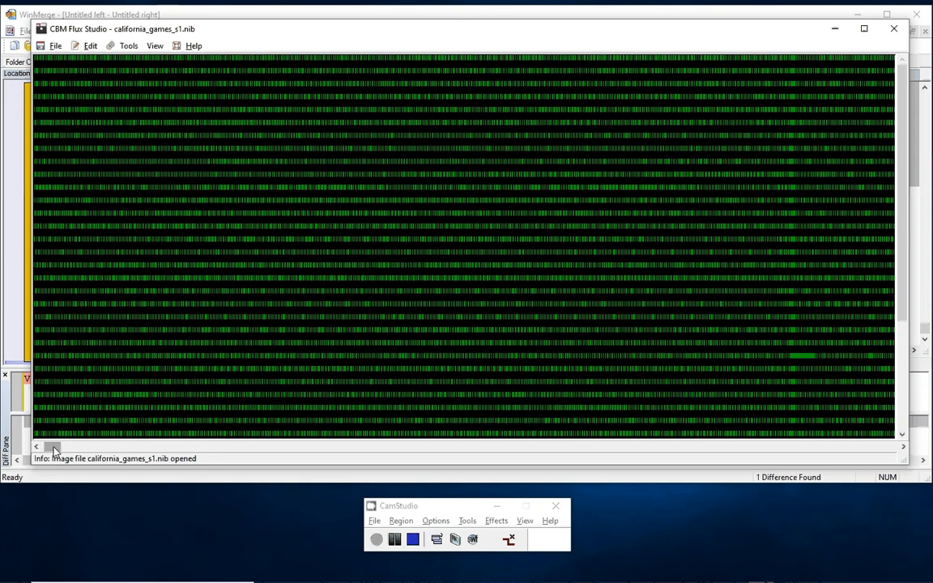
{"action": "left_click_drag", "start_coordinate": [54, 451], "coordinate": [51, 450]}
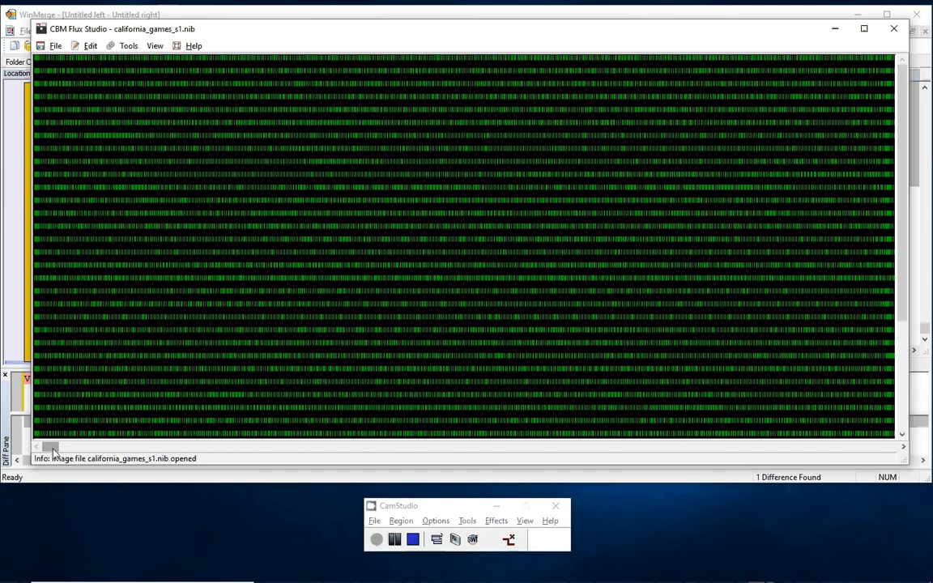
{"action": "left_click_drag", "start_coordinate": [53, 450], "coordinate": [860, 456]}
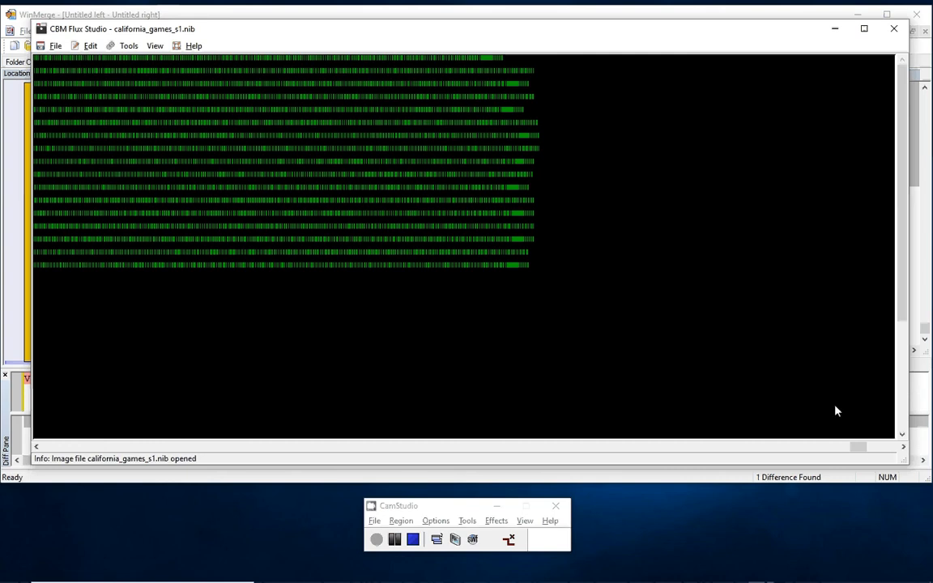
{"action": "left_click_drag", "start_coordinate": [860, 449], "coordinate": [822, 446]}
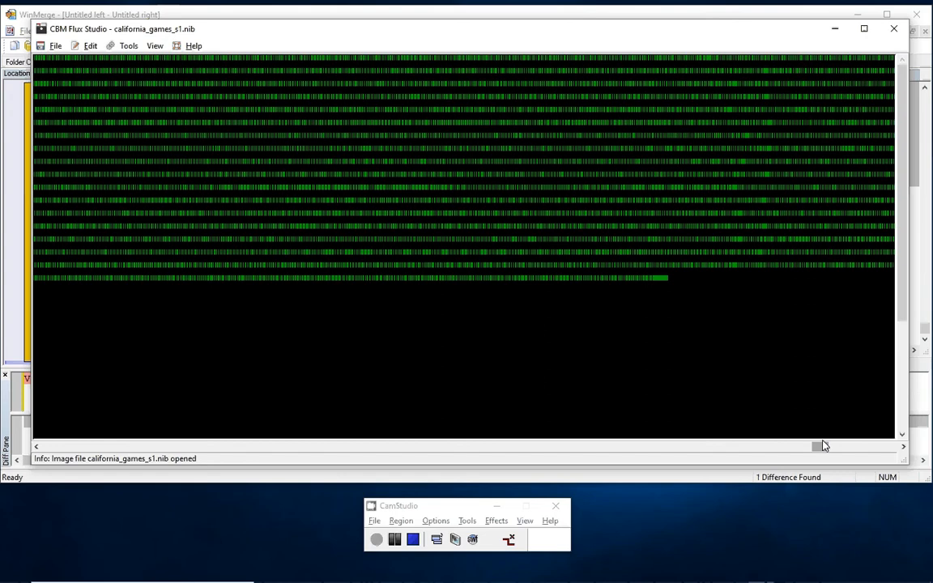
{"action": "left_click", "coordinate": [595, 278]}
{"action": "left_click_drag", "start_coordinate": [824, 450], "coordinate": [733, 447]}
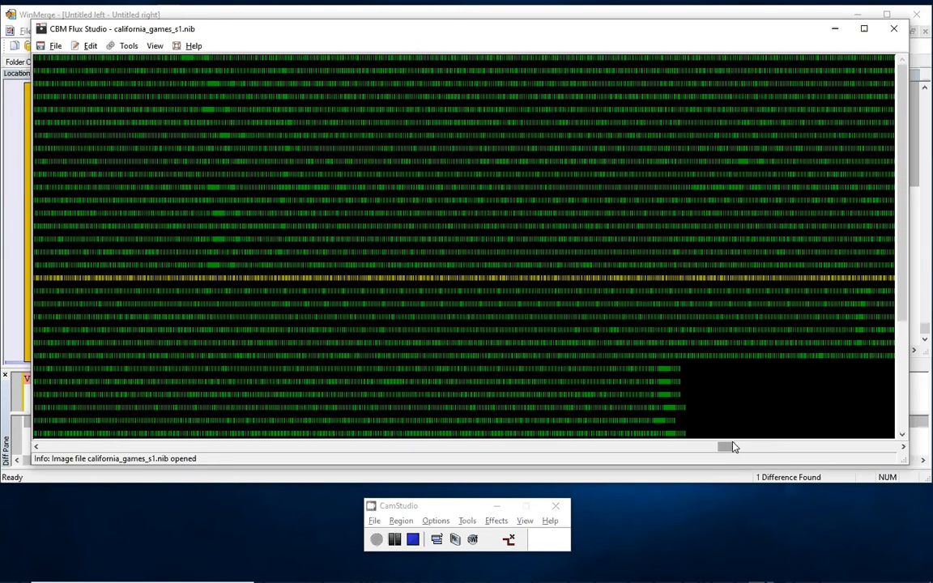
{"action": "scroll", "coordinate": [899, 401], "scroll_direction": "down", "scroll_amount": 3}
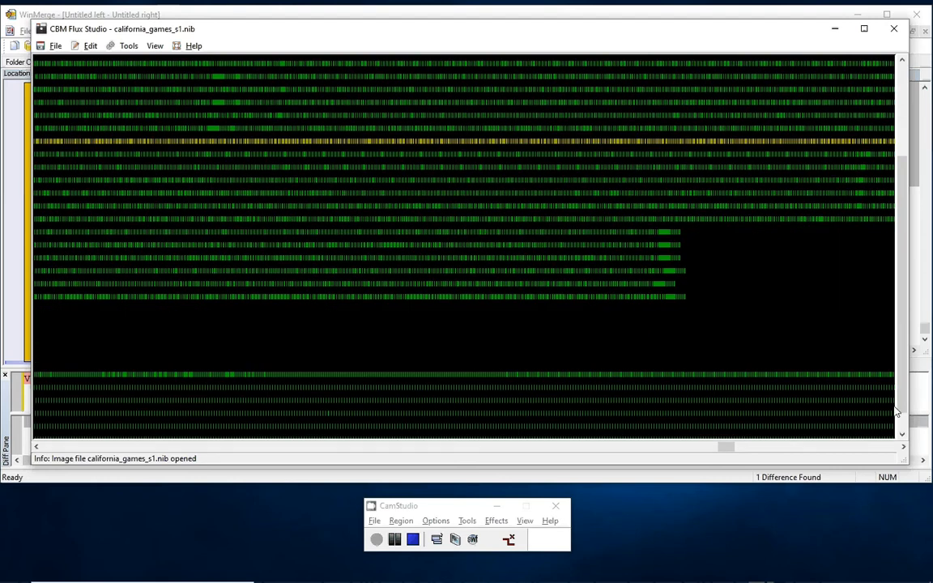
{"action": "left_click_drag", "start_coordinate": [725, 447], "coordinate": [687, 447]}
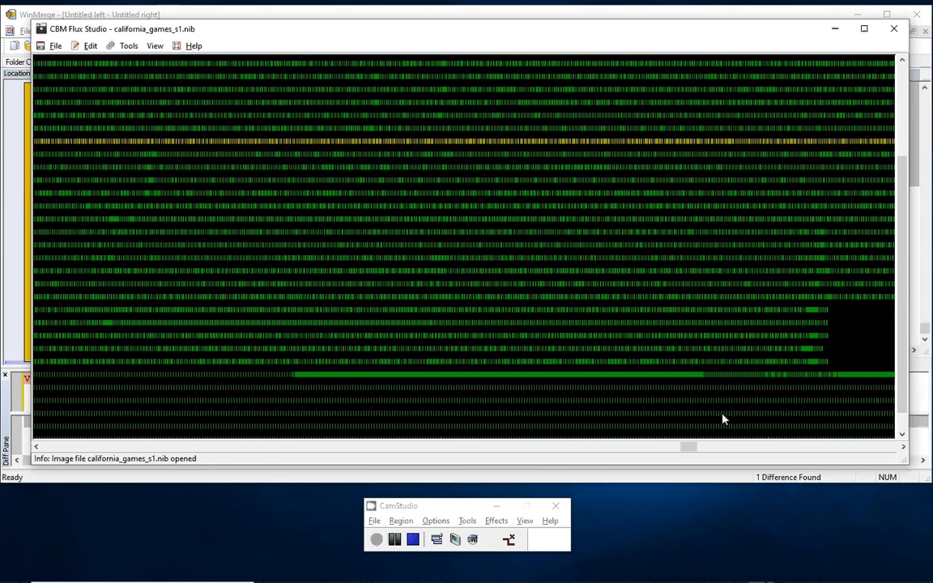
{"action": "left_click", "coordinate": [809, 363]}
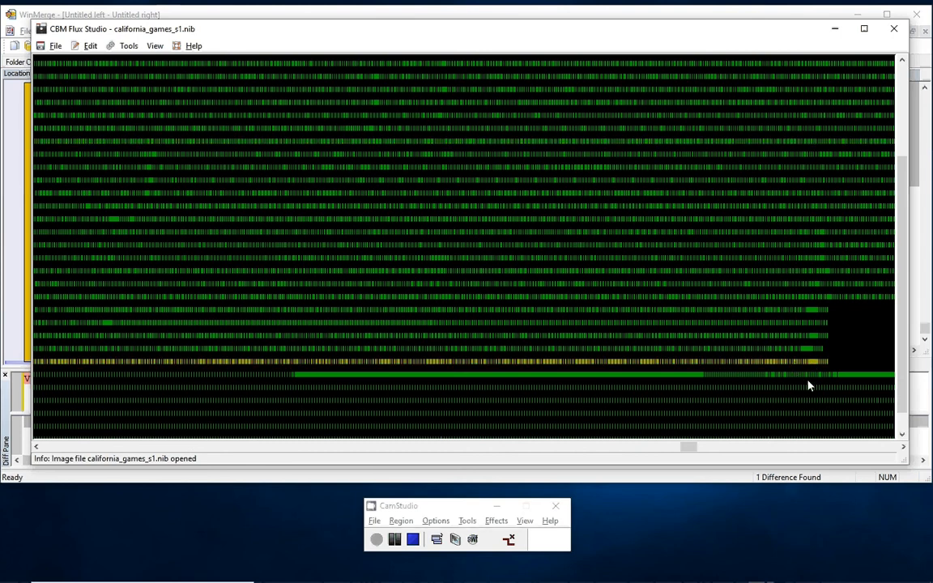
{"action": "left_click", "coordinate": [804, 377]}
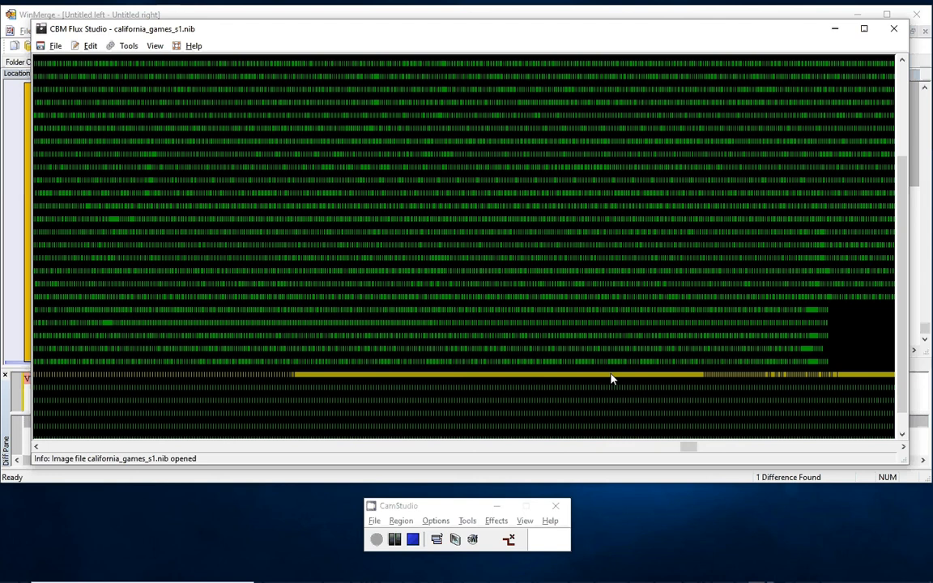
{"action": "left_click_drag", "start_coordinate": [689, 445], "coordinate": [46, 446]}
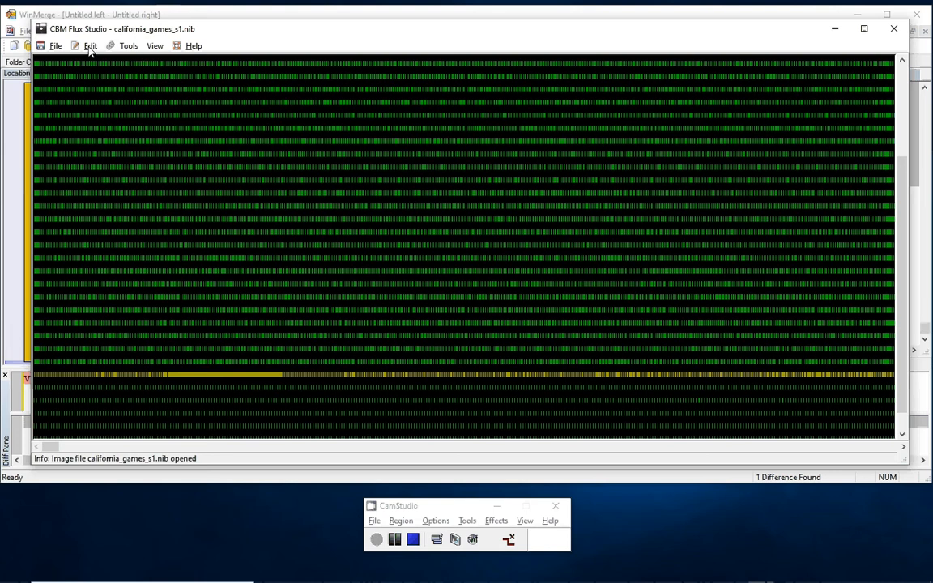
- Align the track data with the Vorpal (later) disk alignment and accept the realignment warning
{"action": "left_click", "coordinate": [86, 46]}
{"action": "mouse_move", "coordinate": [95, 63]}
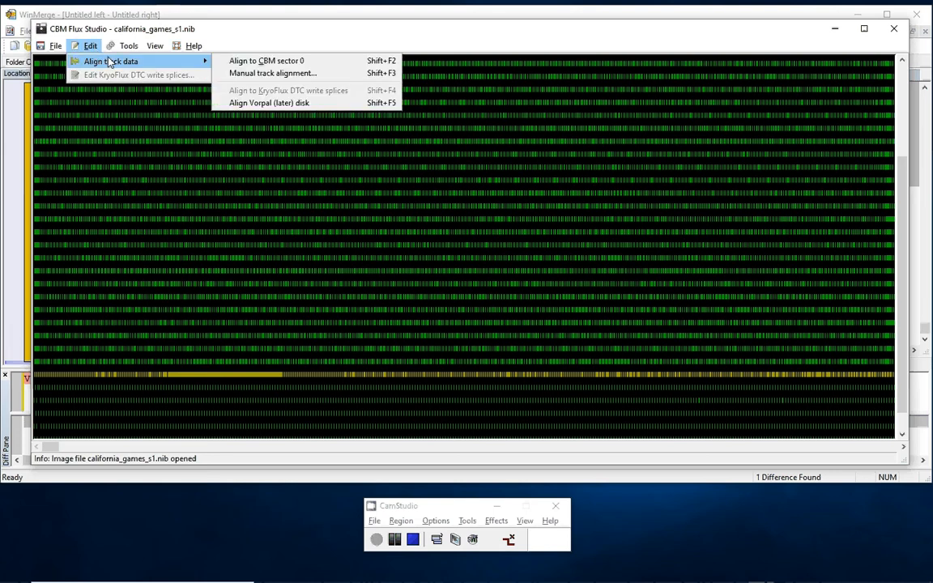
{"action": "left_click", "coordinate": [310, 104]}
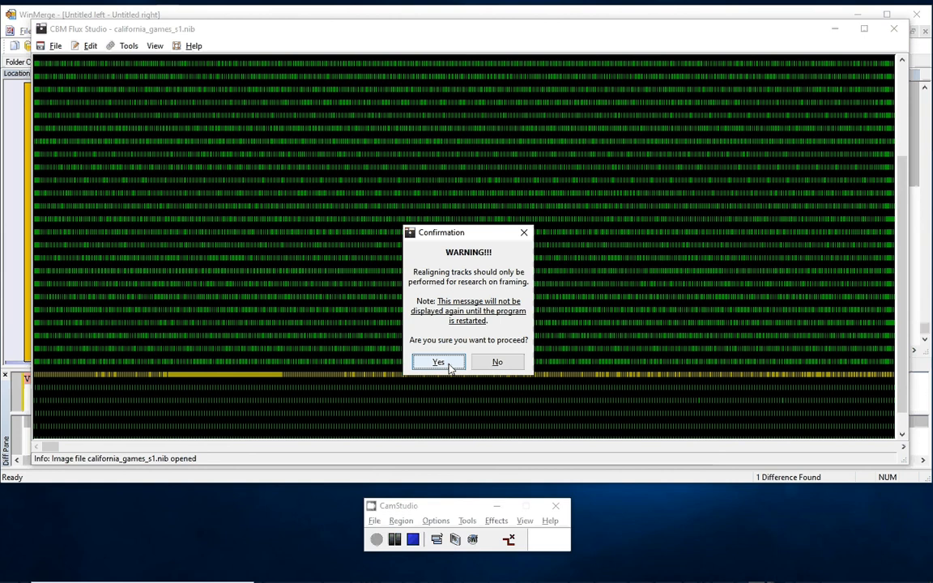
{"action": "left_click", "coordinate": [438, 362]}
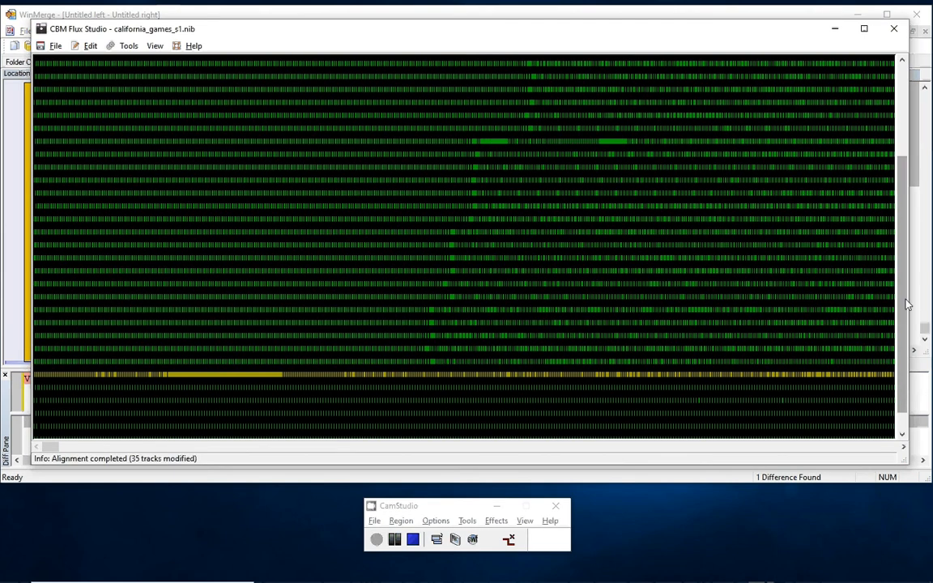
- Examine the start of all realigned tracks, from the first track down to the last ones
{"action": "left_click_drag", "start_coordinate": [905, 299], "coordinate": [900, 190]}
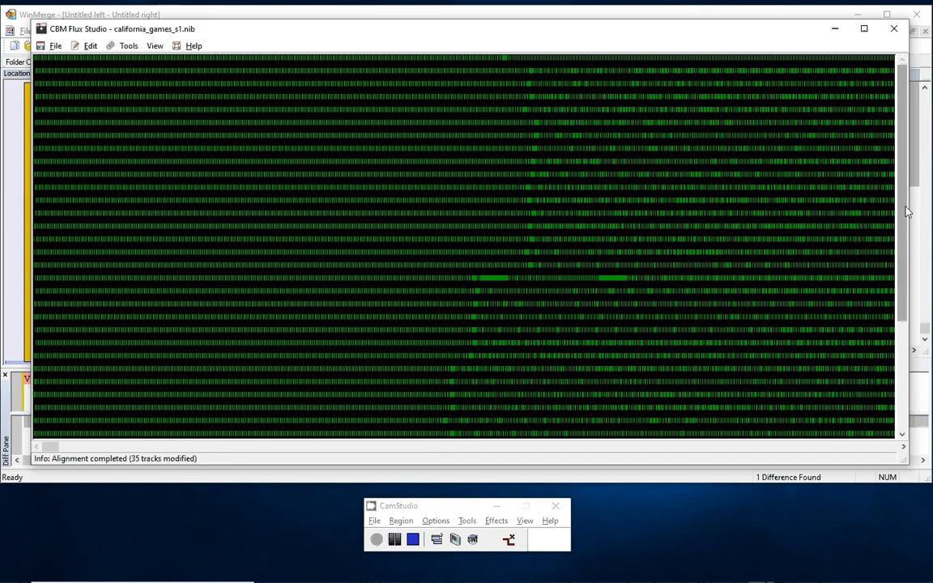
{"action": "scroll", "coordinate": [890, 251], "scroll_direction": "down", "scroll_amount": 2}
{"action": "scroll", "coordinate": [901, 261], "scroll_direction": "down", "scroll_amount": 1}
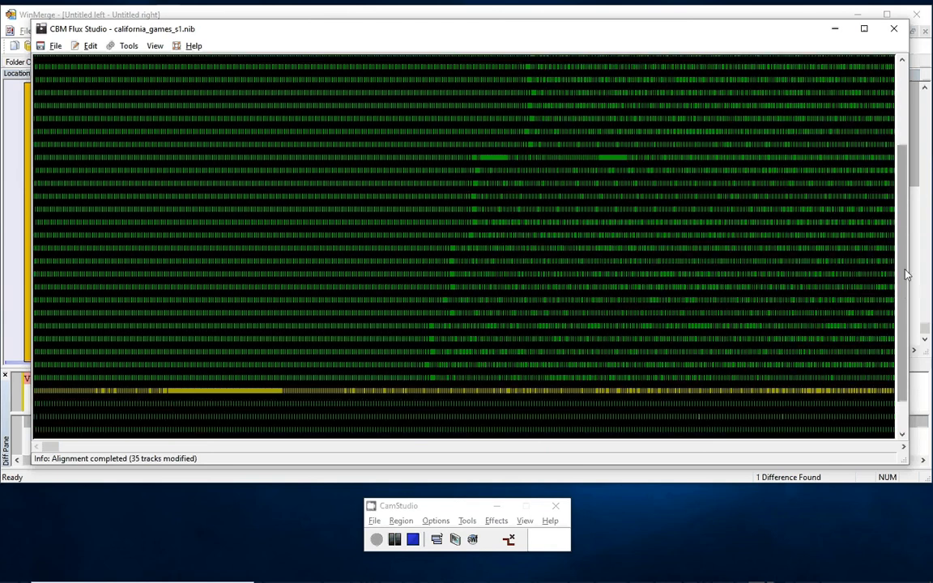
{"action": "scroll", "coordinate": [901, 261], "scroll_direction": "up", "scroll_amount": 3}
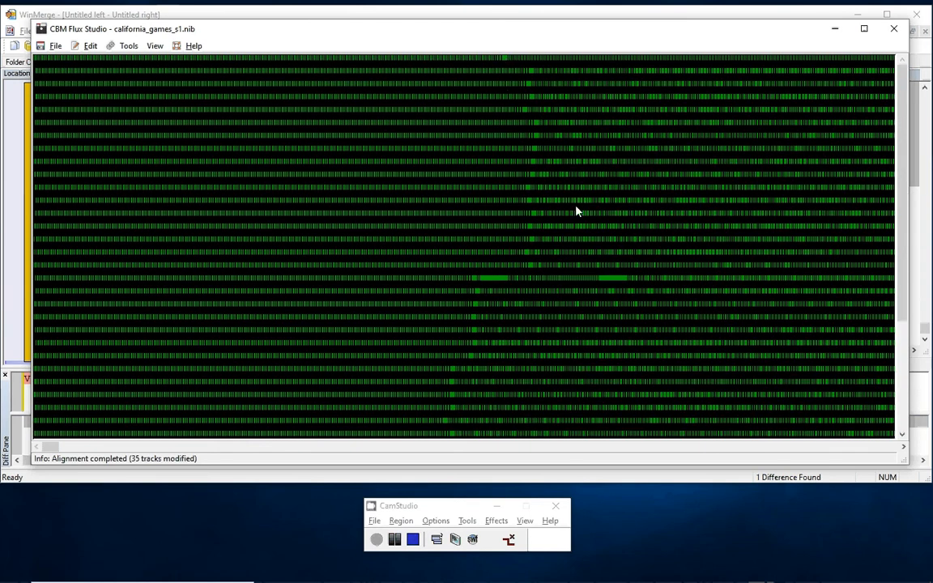
{"action": "scroll", "coordinate": [813, 266], "scroll_direction": "down", "scroll_amount": 3}
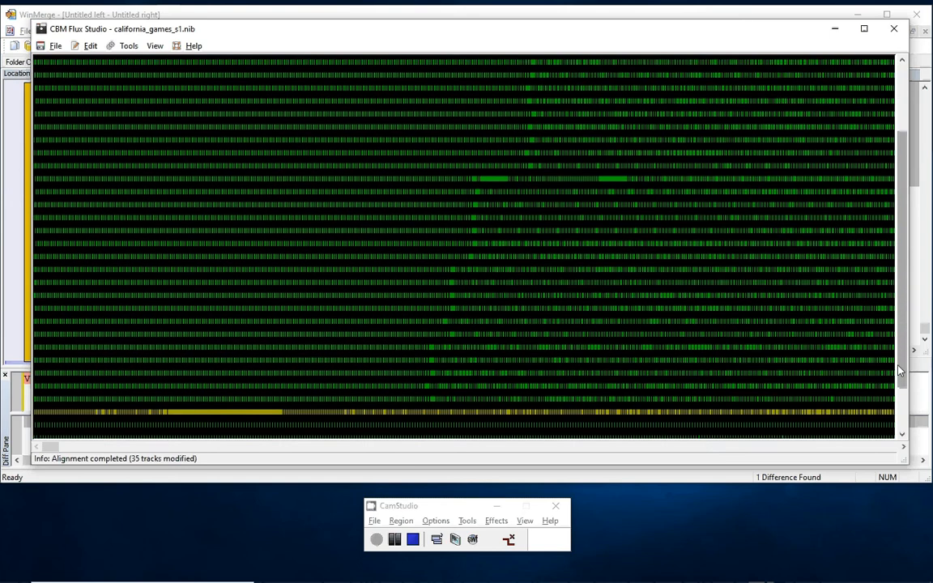
{"action": "left_click_drag", "start_coordinate": [898, 370], "coordinate": [820, 258]}
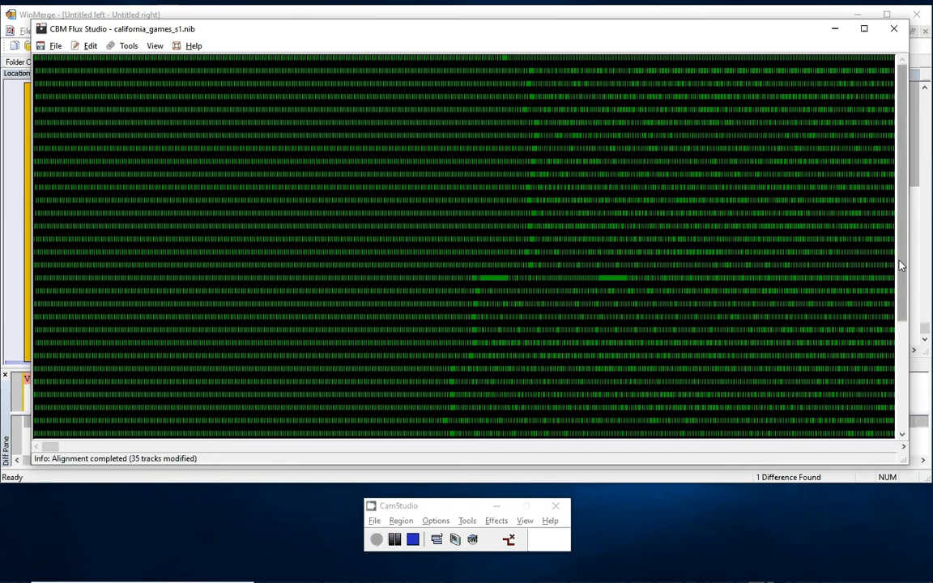
{"action": "left_click_drag", "start_coordinate": [899, 262], "coordinate": [905, 238]}
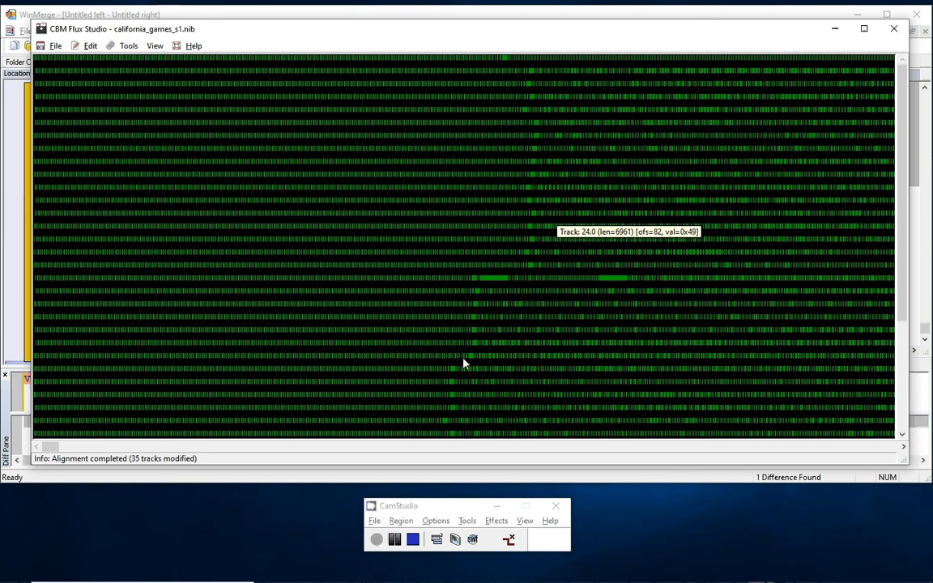
- Generate the data report for the aligned image and select its entire text for copying
{"action": "left_click", "coordinate": [128, 45]}
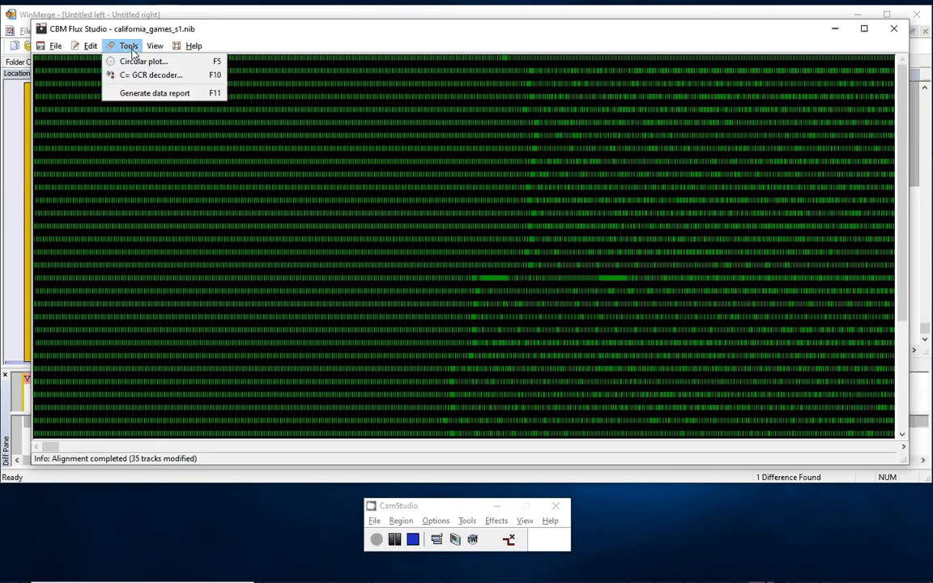
{"action": "left_click", "coordinate": [164, 94]}
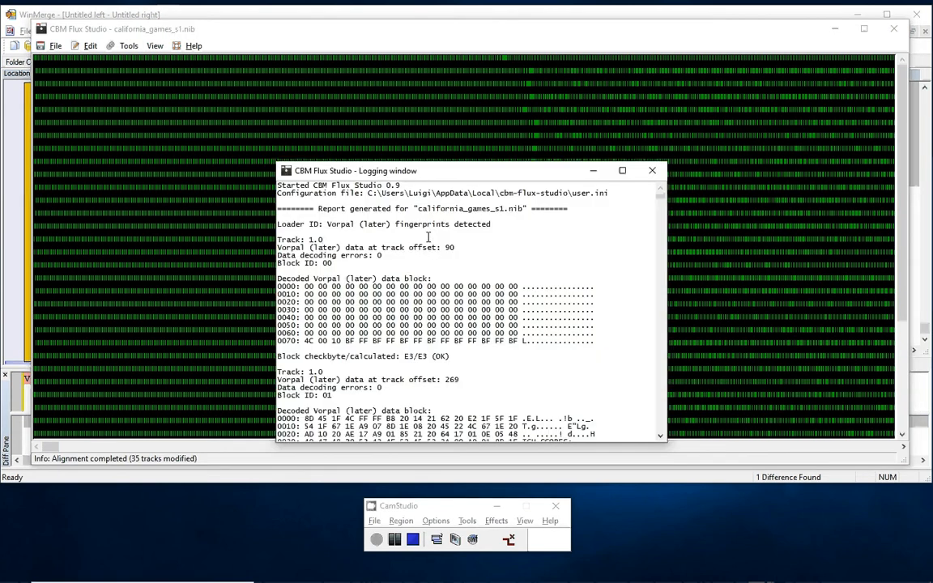
{"action": "key", "text": "ctrl+a"}
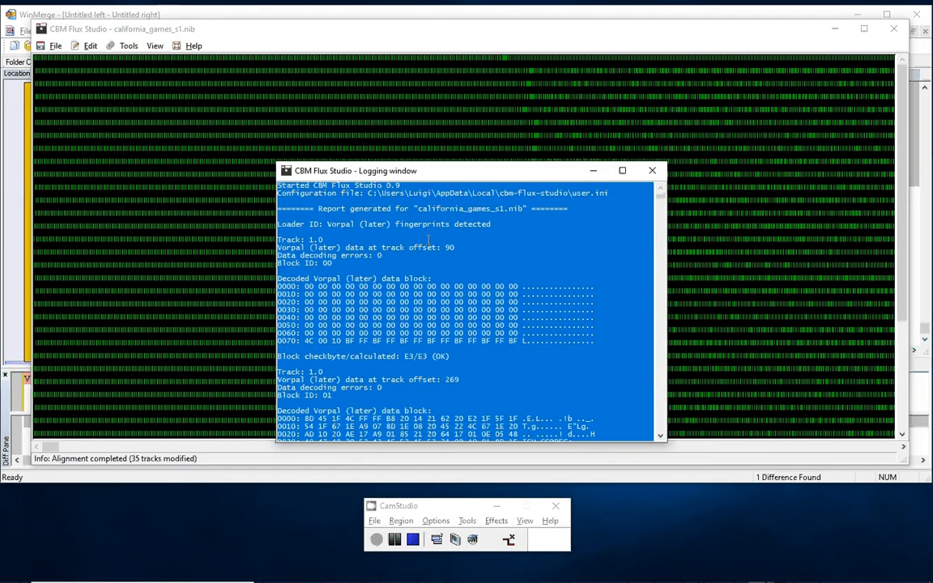
- Switch to WinMerge, paste the report into the empty right-hand document and refresh the comparison
{"action": "left_click", "coordinate": [241, 479]}
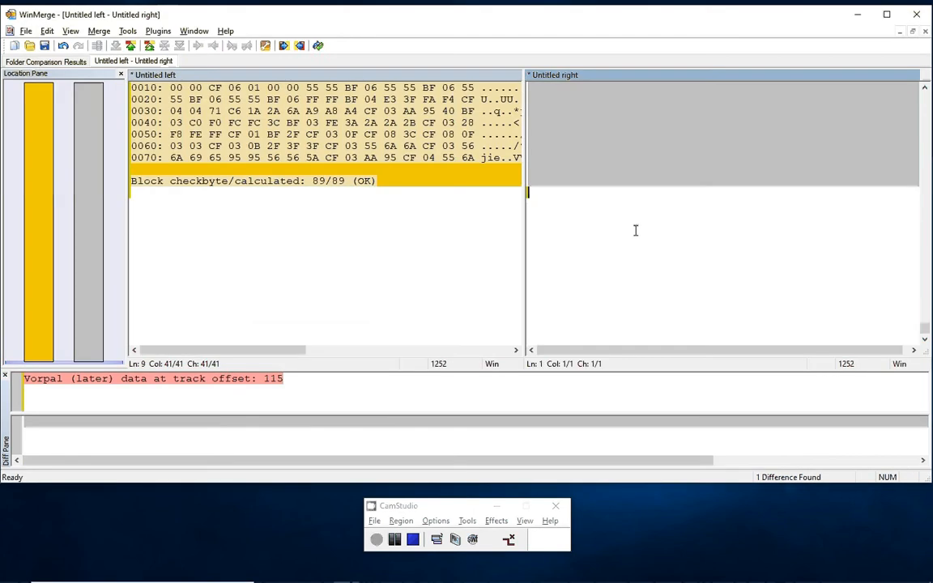
{"action": "key", "text": "ctrl+v"}
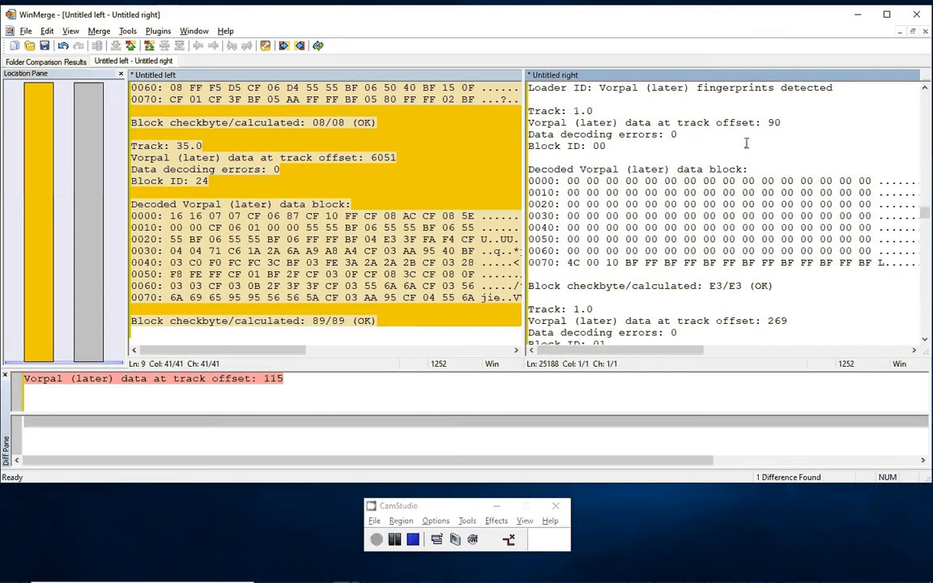
{"action": "left_click_drag", "start_coordinate": [924, 214], "coordinate": [925, 97]}
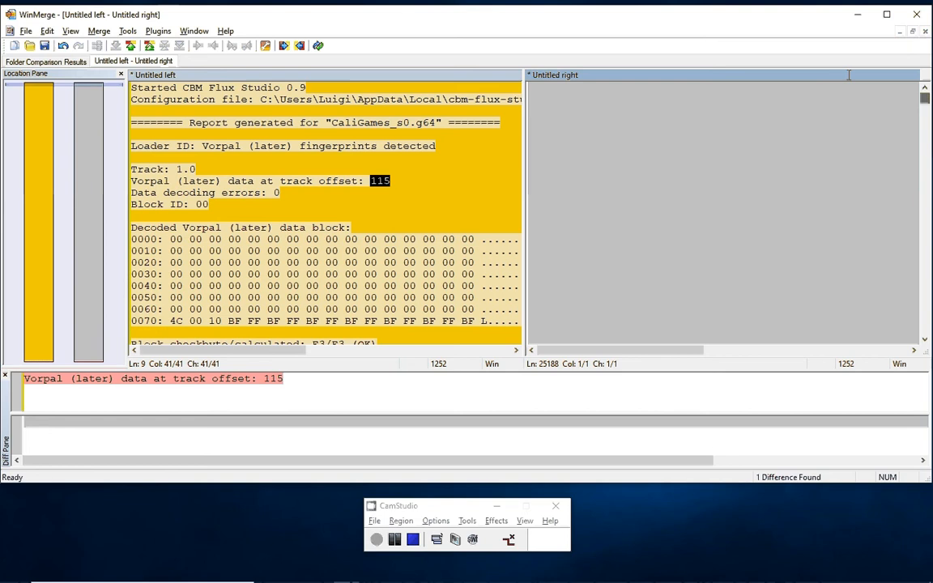
{"action": "left_click", "coordinate": [318, 46]}
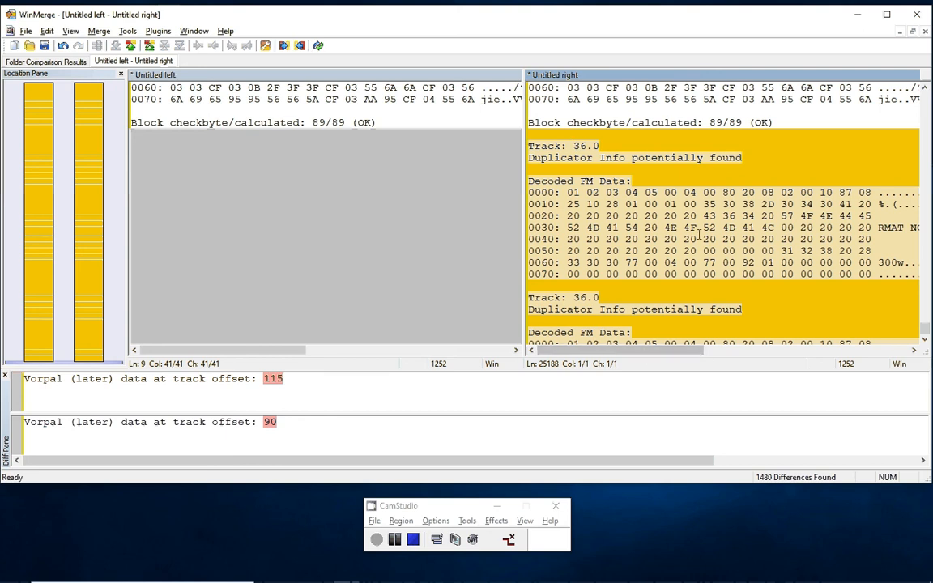
- Examine the track 36.0 entries at the end of the new report against the other report
{"action": "scroll", "coordinate": [819, 249], "scroll_direction": "down", "scroll_amount": 1}
{"action": "scroll", "coordinate": [820, 249], "scroll_direction": "down", "scroll_amount": 2}
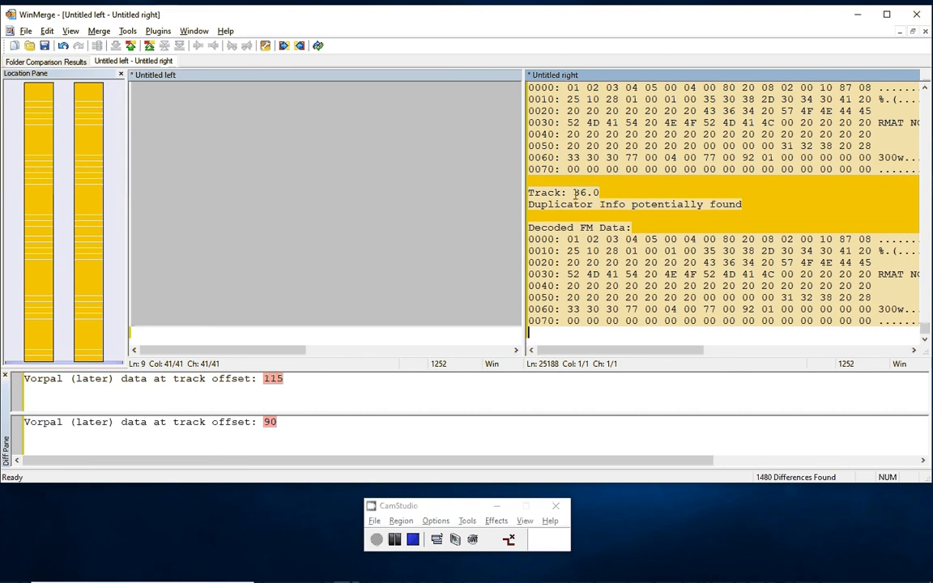
{"action": "scroll", "coordinate": [707, 274], "scroll_direction": "up", "scroll_amount": 1}
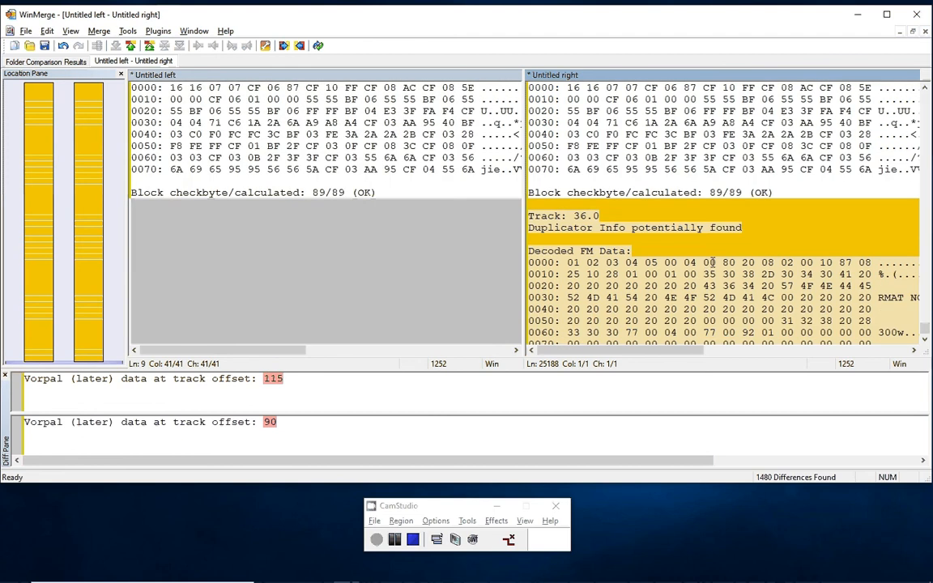
{"action": "left_click", "coordinate": [243, 227]}
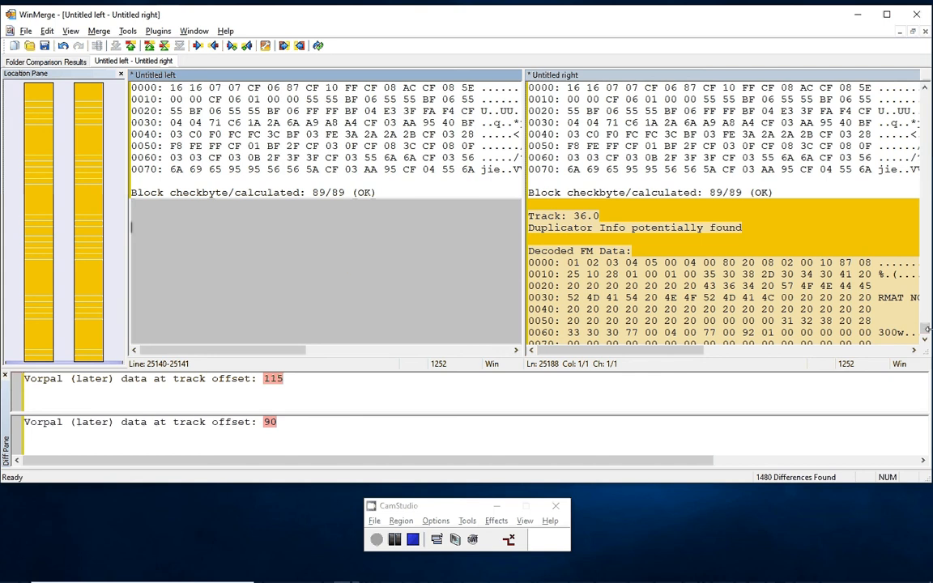
- Compare the first Vorpal data track offset of track 1.0 in both reports, highlighting each value
{"action": "left_click_drag", "start_coordinate": [926, 332], "coordinate": [925, 89]}
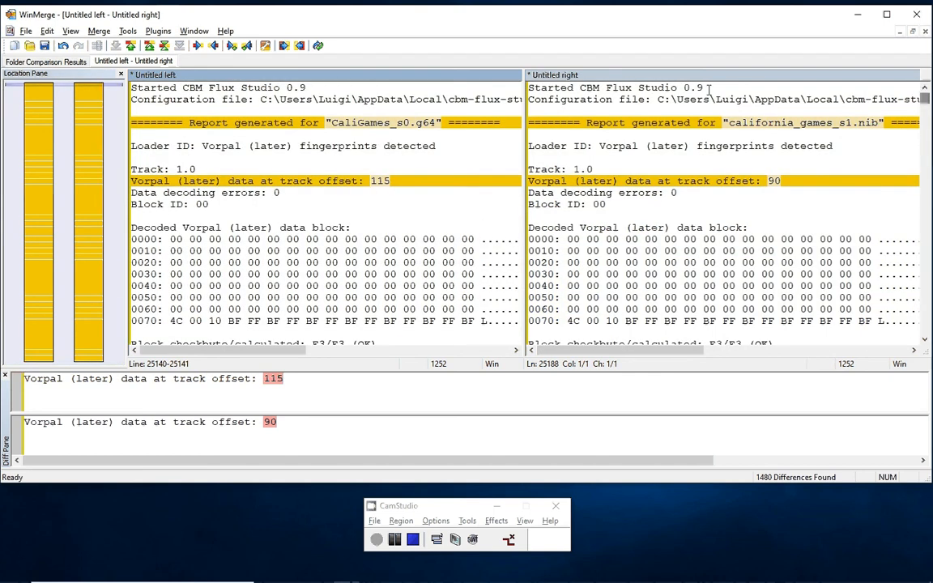
{"action": "double_click", "coordinate": [374, 181]}
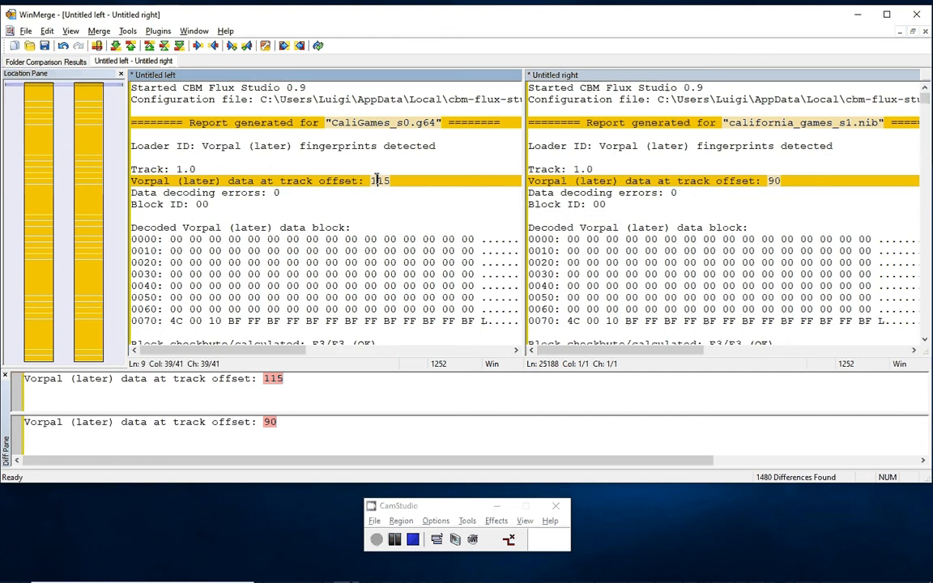
{"action": "double_click", "coordinate": [773, 181]}
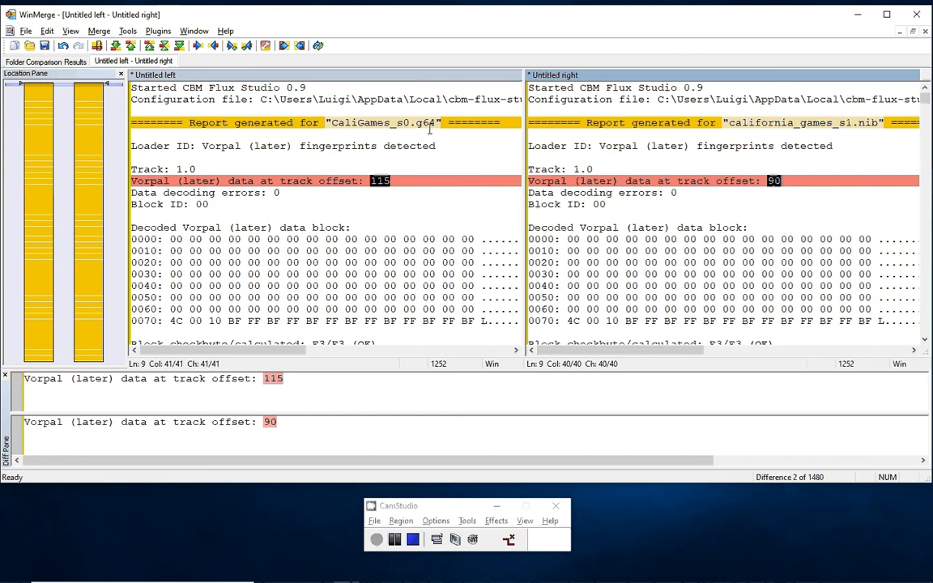
- Compare the Vorpal data track offsets of track 1.0, blocks 01 through 09, between the two reports
{"action": "scroll", "coordinate": [429, 130], "scroll_direction": "down", "scroll_amount": 8}
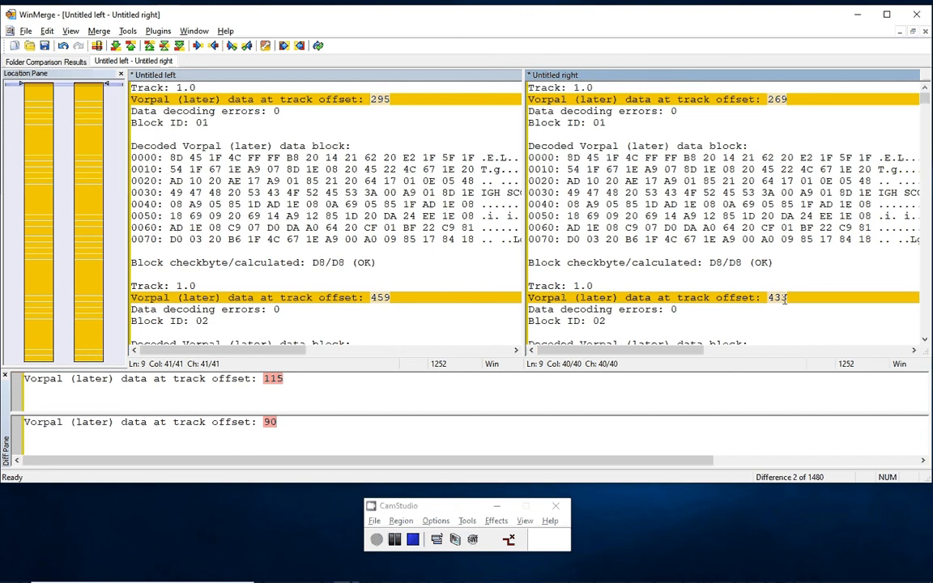
{"action": "scroll", "coordinate": [342, 217], "scroll_direction": "down", "scroll_amount": 1}
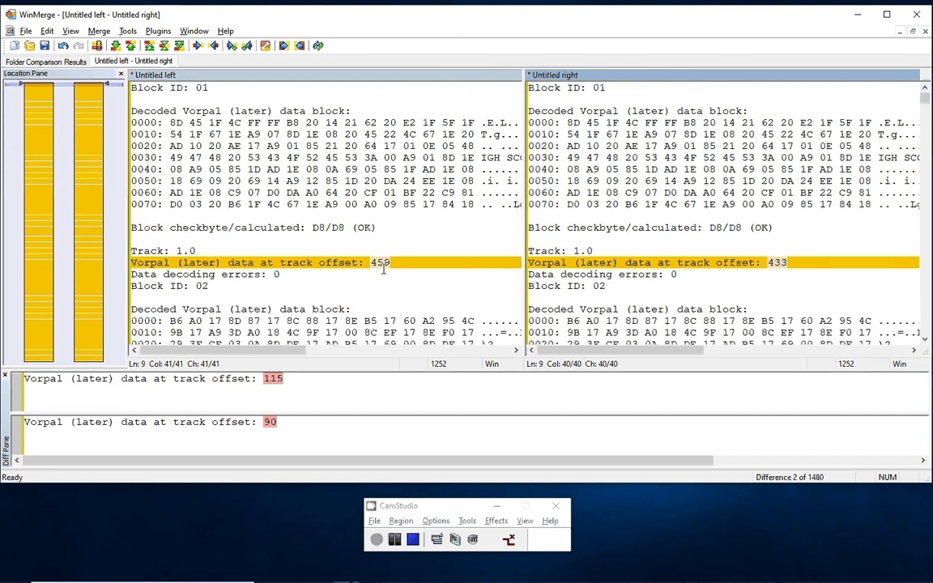
{"action": "scroll", "coordinate": [382, 265], "scroll_direction": "down", "scroll_amount": 6}
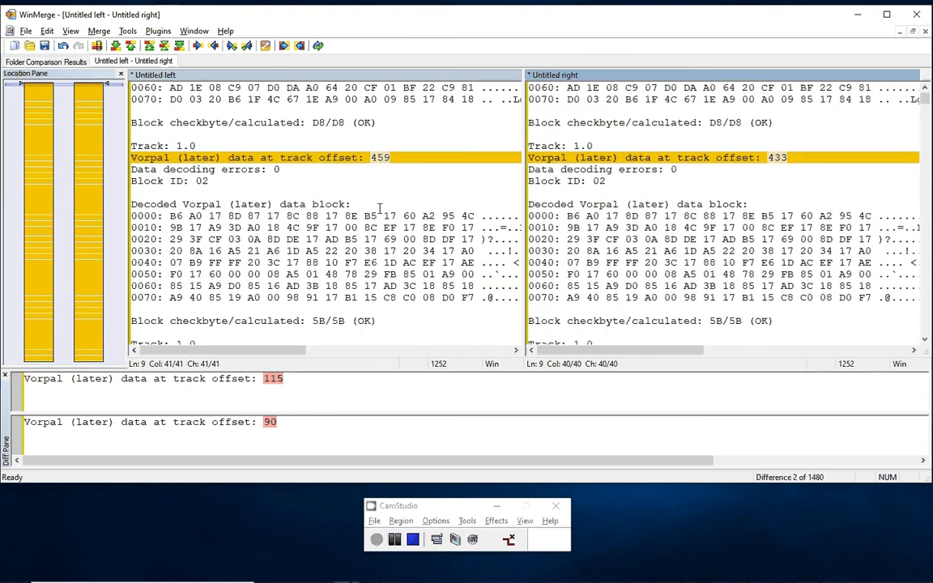
{"action": "scroll", "coordinate": [381, 177], "scroll_direction": "down", "scroll_amount": 11}
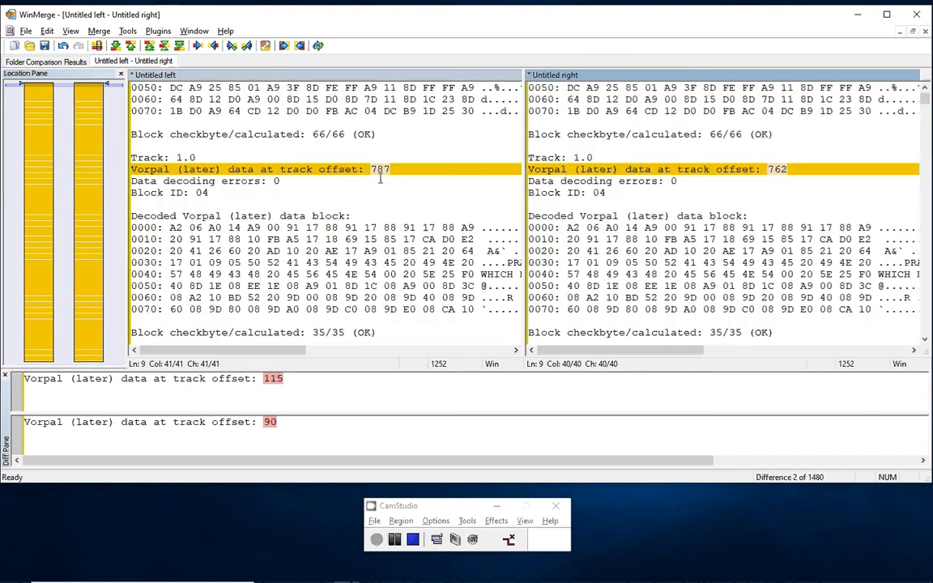
{"action": "scroll", "coordinate": [379, 178], "scroll_direction": "down", "scroll_amount": 11}
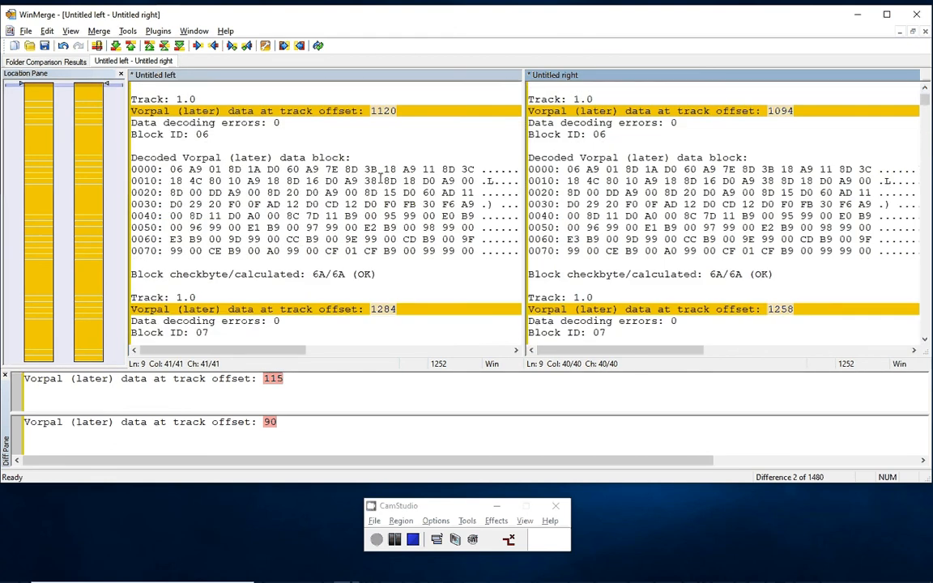
{"action": "scroll", "coordinate": [379, 178], "scroll_direction": "down", "scroll_amount": 11}
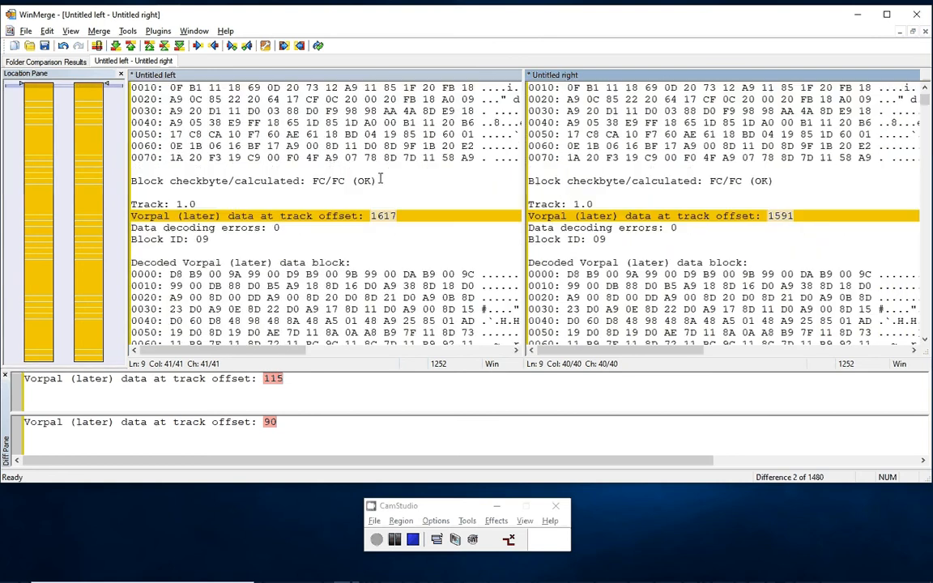
- Inspect the checkbyte line of track 1.0 block 08 and the decoded data of block 0A in both reports
{"action": "left_click", "coordinate": [313, 180]}
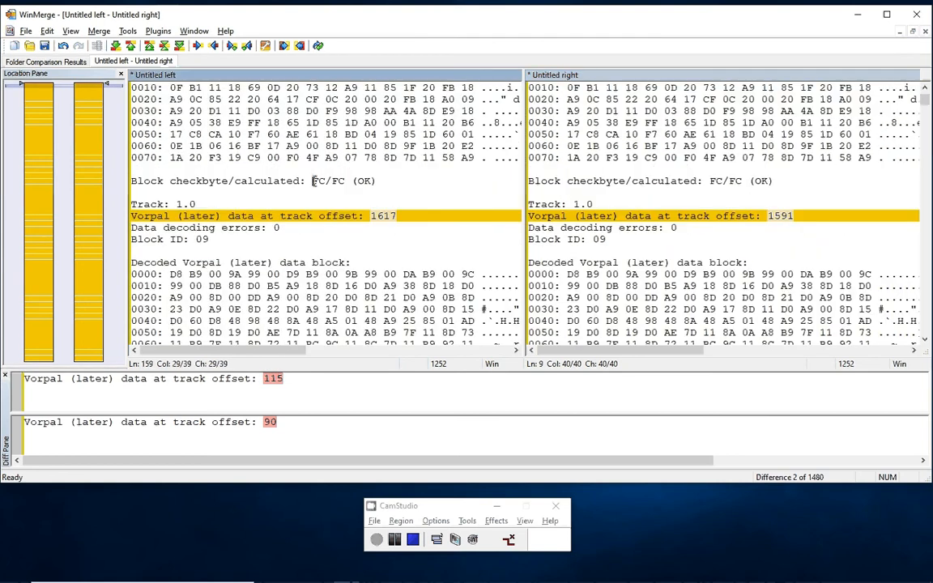
{"action": "left_click", "coordinate": [385, 182]}
{"action": "double_click", "coordinate": [363, 181]}
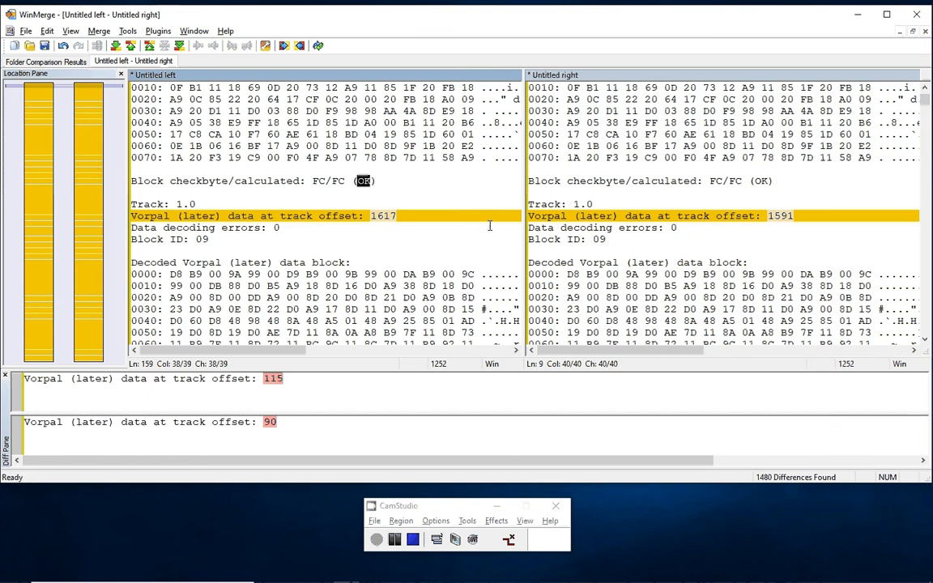
{"action": "scroll", "coordinate": [368, 196], "scroll_direction": "down", "scroll_amount": 9}
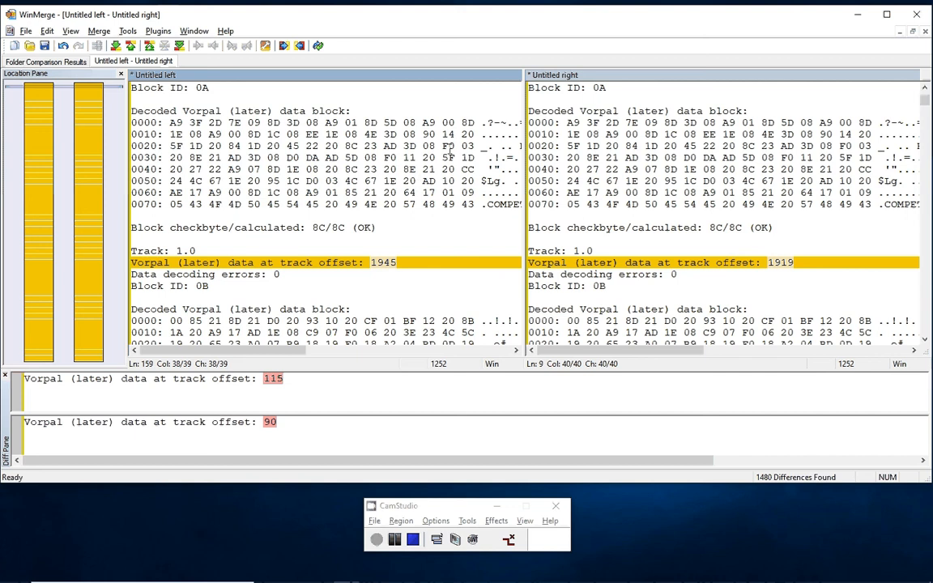
{"action": "left_click", "coordinate": [715, 181]}
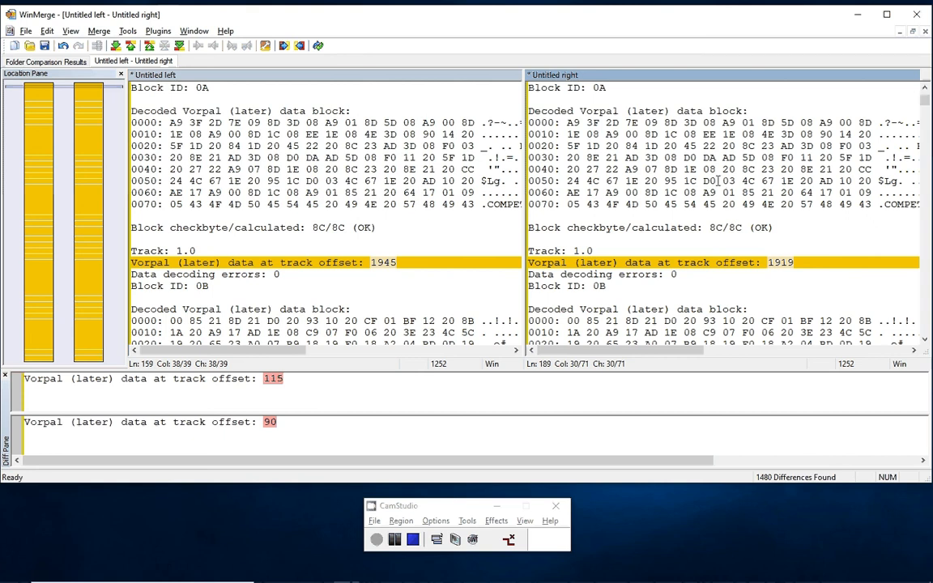
{"action": "left_click", "coordinate": [267, 134]}
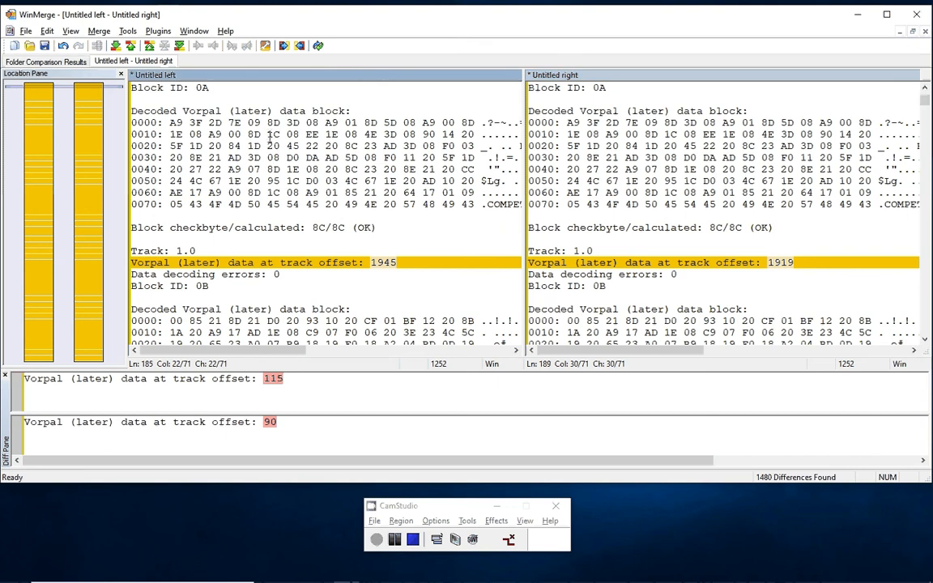
- Compare the track offsets and decoded data of track 1.0, blocks 0B through 17, between the two reports
{"action": "scroll", "coordinate": [278, 166], "scroll_direction": "down", "scroll_amount": 13}
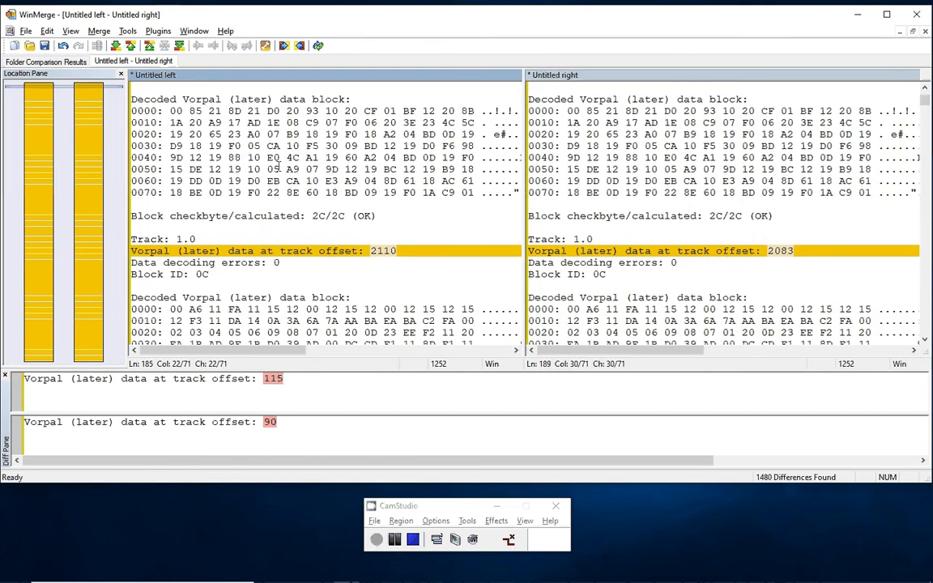
{"action": "scroll", "coordinate": [278, 166], "scroll_direction": "down", "scroll_amount": 20}
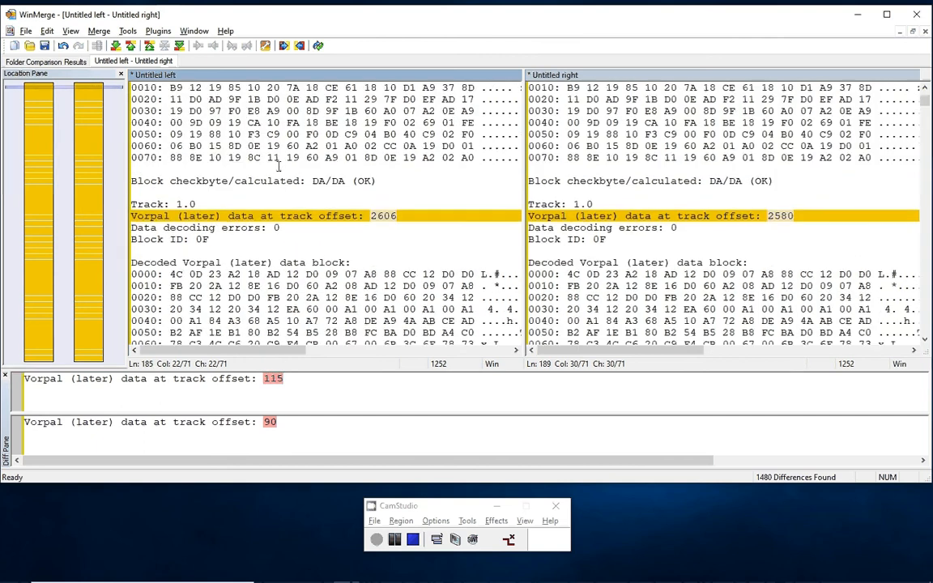
{"action": "scroll", "coordinate": [279, 166], "scroll_direction": "down", "scroll_amount": 5}
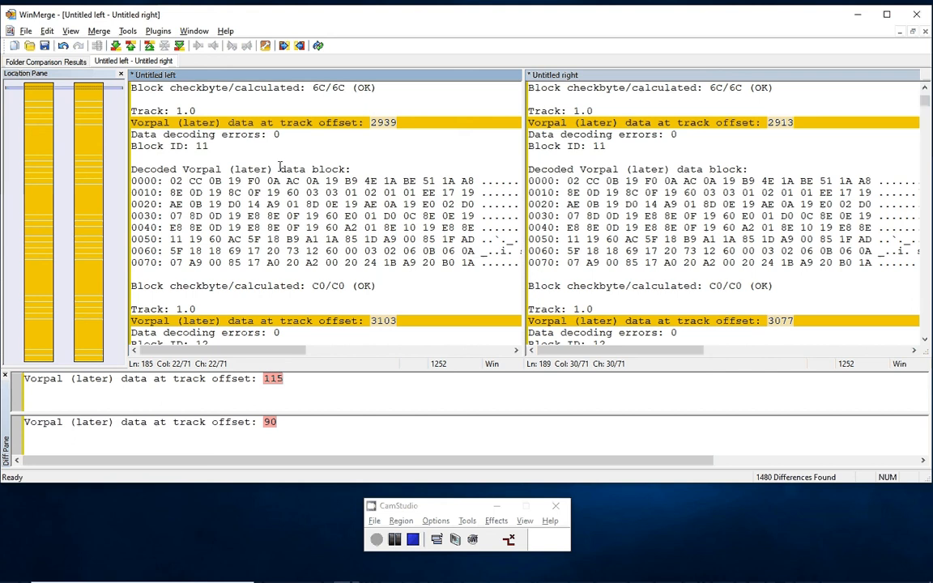
{"action": "scroll", "coordinate": [686, 208], "scroll_direction": "down", "scroll_amount": 8}
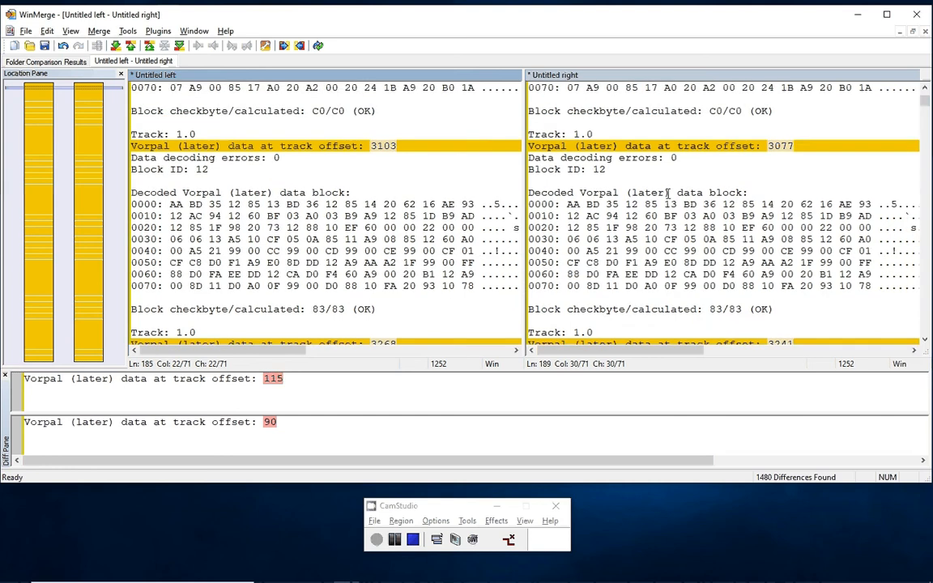
{"action": "scroll", "coordinate": [686, 208], "scroll_direction": "down", "scroll_amount": 11}
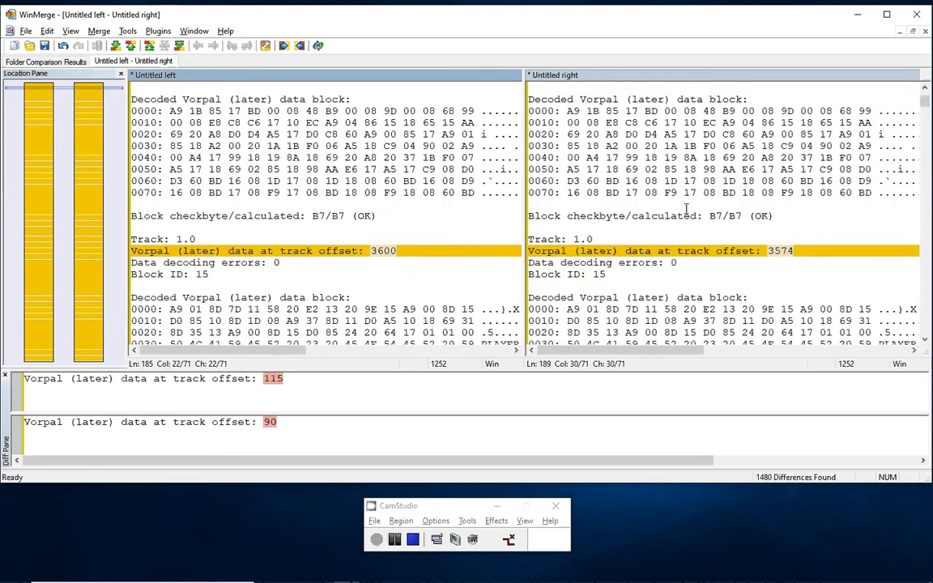
{"action": "scroll", "coordinate": [688, 210], "scroll_direction": "down", "scroll_amount": 6}
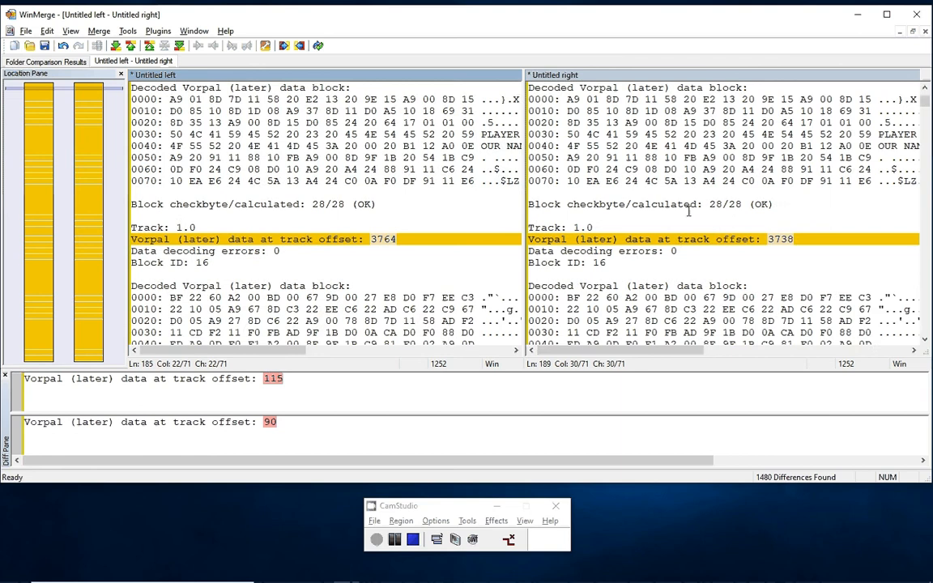
{"action": "scroll", "coordinate": [688, 211], "scroll_direction": "down", "scroll_amount": 5}
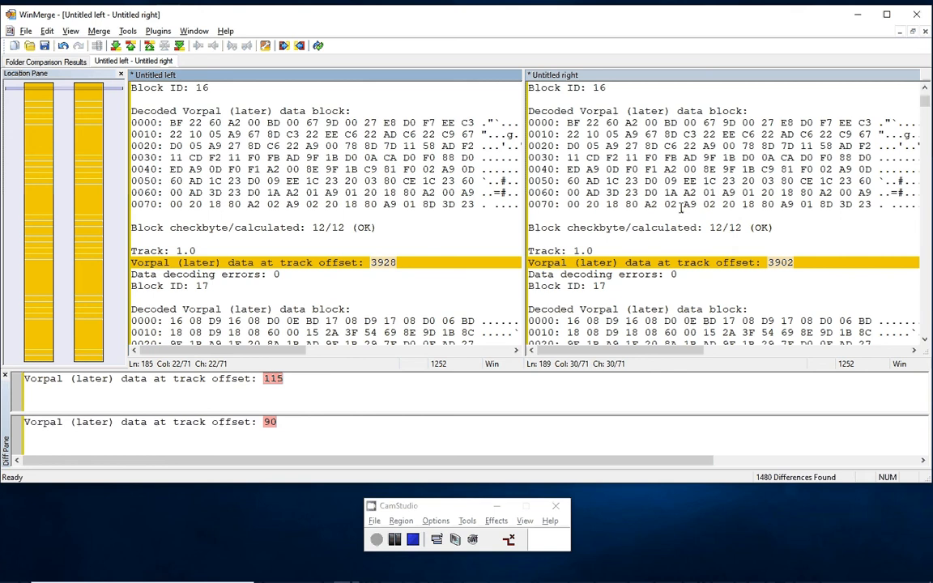
{"action": "scroll", "coordinate": [680, 203], "scroll_direction": "down", "scroll_amount": 3}
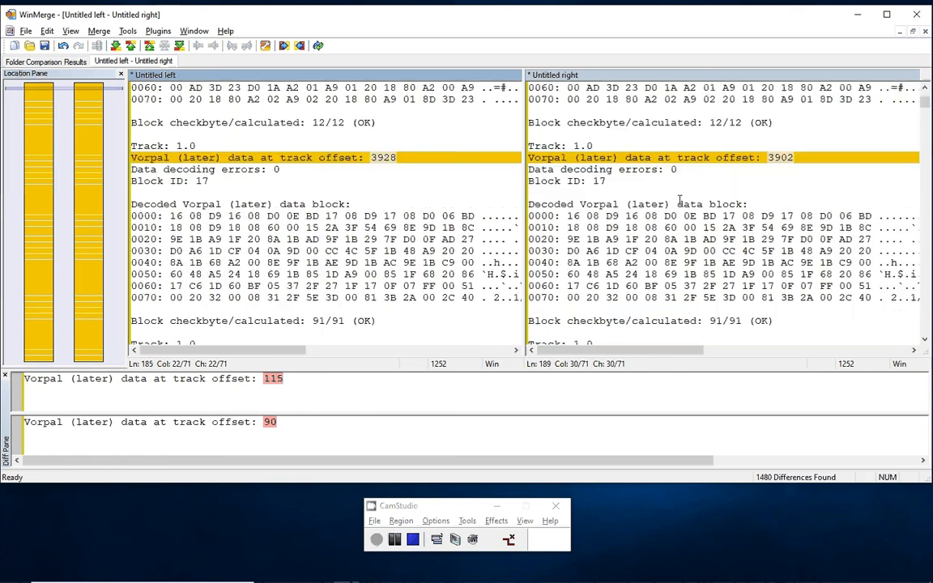